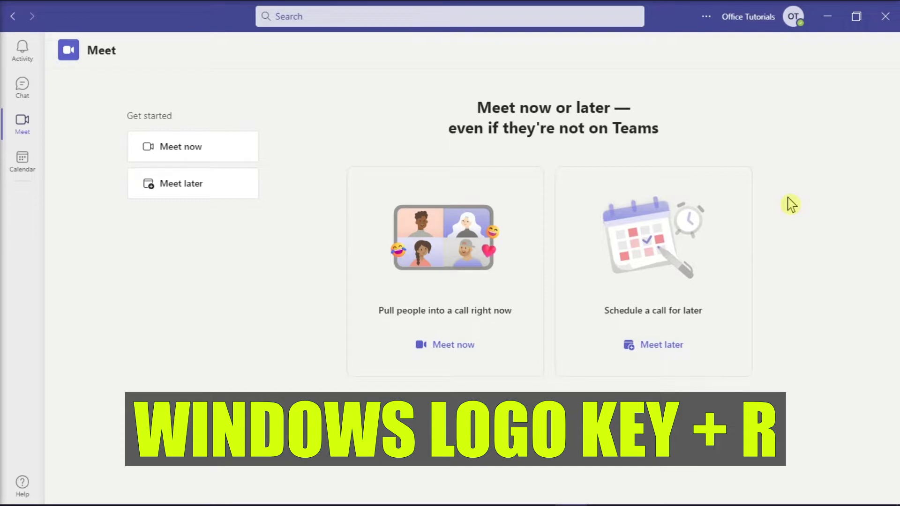
# Run the taskmgr command to open Task Manager
pyautogui.press('super+r')
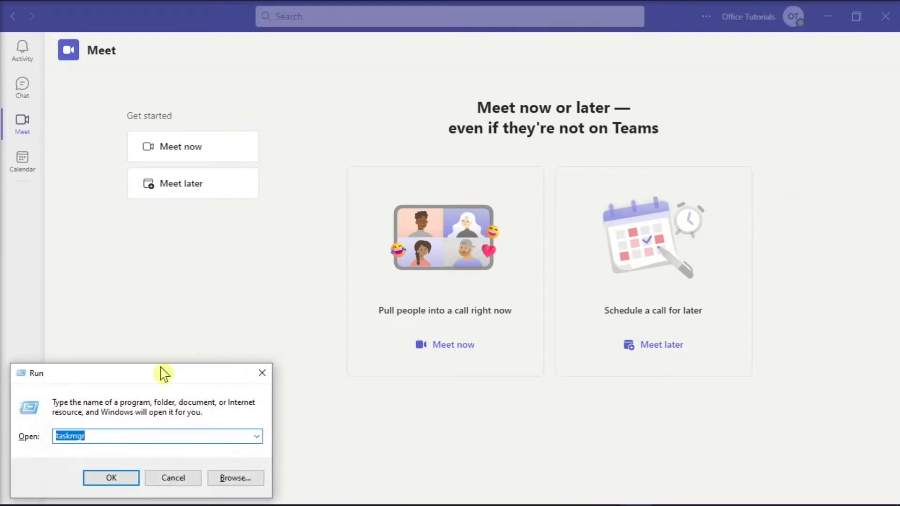
pyautogui.moveTo(163, 370); pyautogui.dragTo(533, 162)
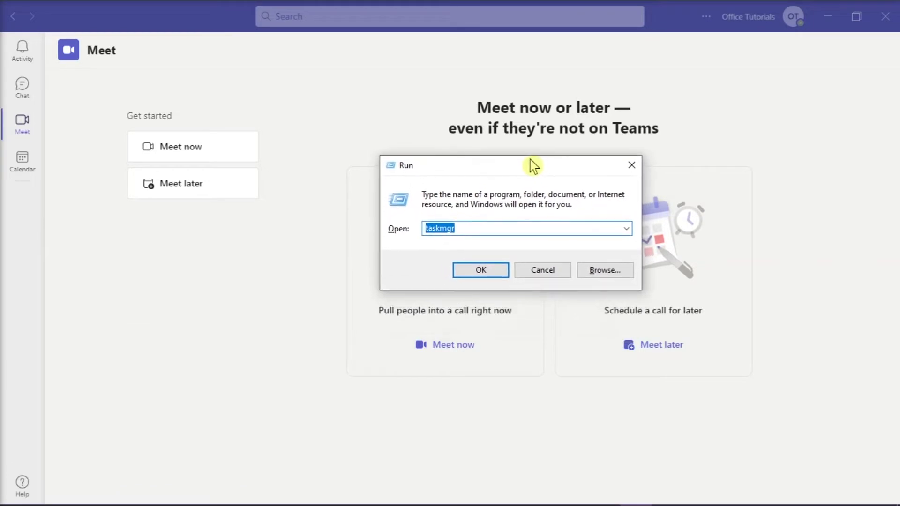
pyautogui.click(519, 227)
pyautogui.moveTo(468, 228); pyautogui.dragTo(421, 228)
pyautogui.click(464, 229)
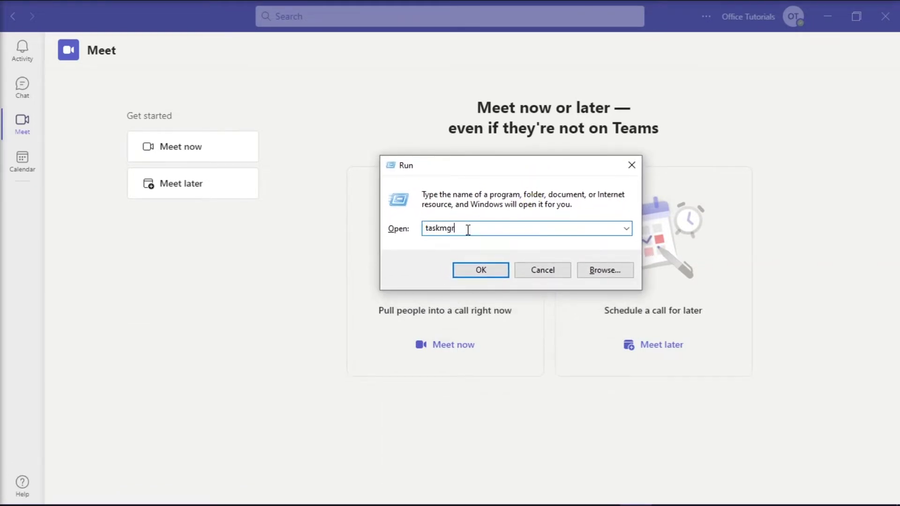
pyautogui.click(487, 271)
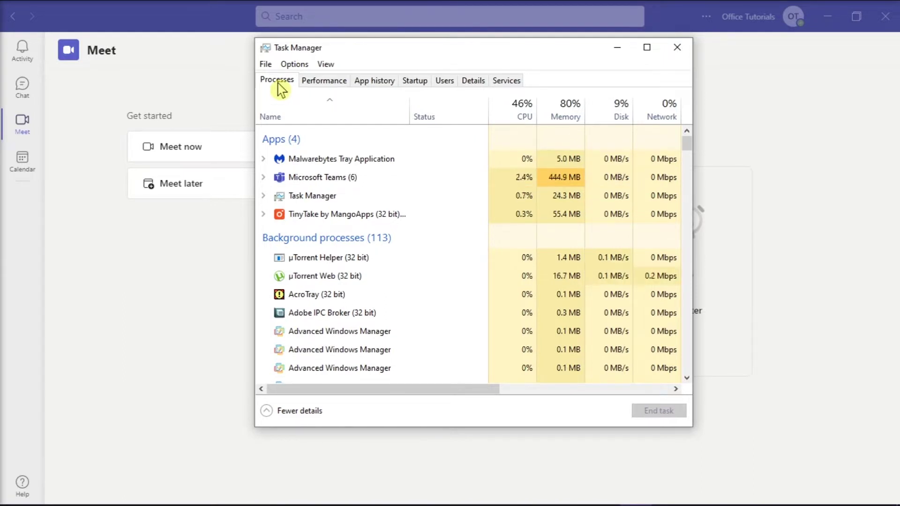
# End the Microsoft Teams task in Task Manager and relaunch Microsoft Teams
pyautogui.click(349, 183)
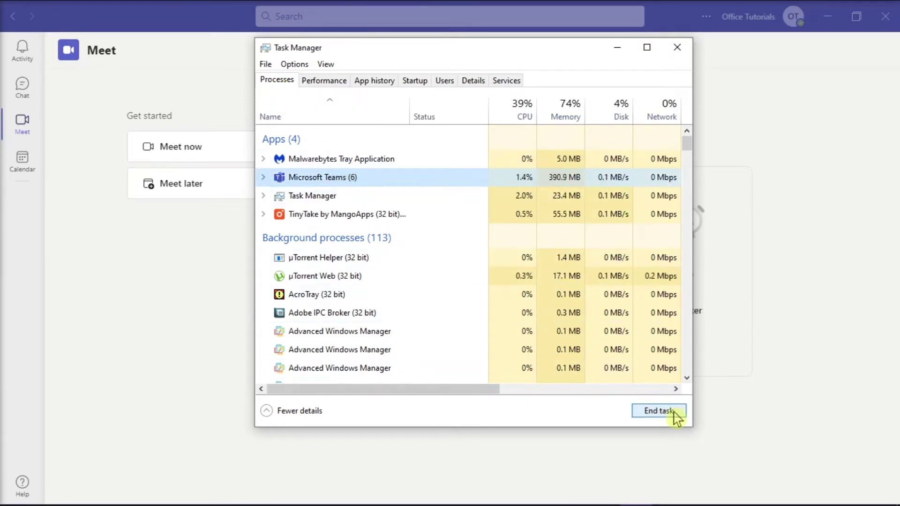
pyautogui.click(674, 413)
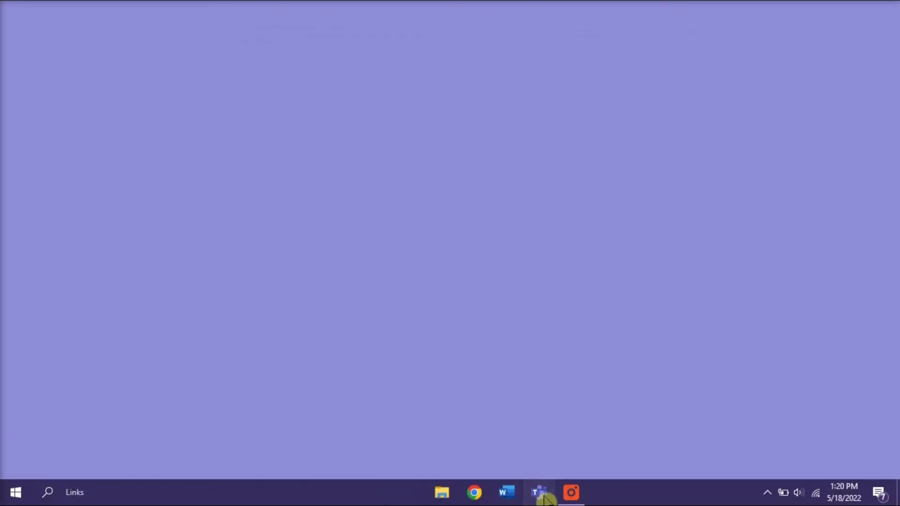
pyautogui.click(542, 493)
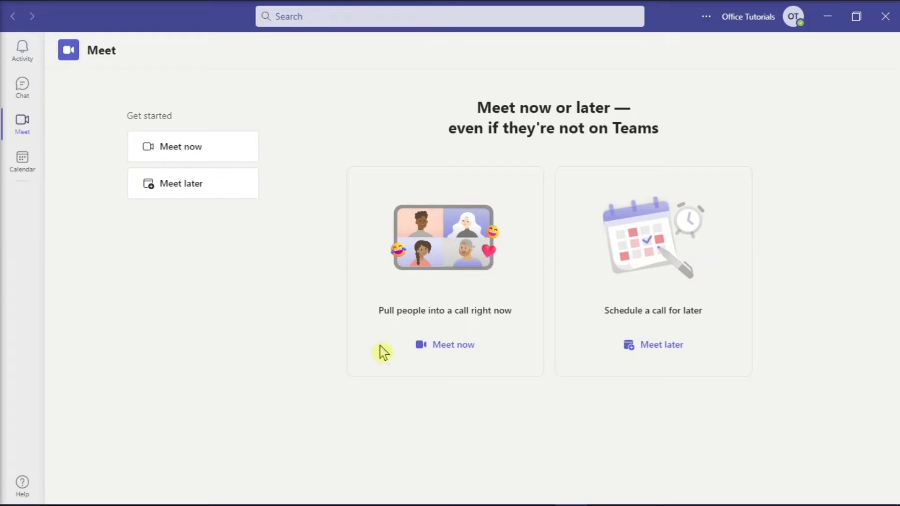
# Open the Windows Apps & features settings and start modifying the Microsoft 365 Apps for business - en-us installation
pyautogui.moveTo(98, 497)
pyautogui.rightClick(3, 503)
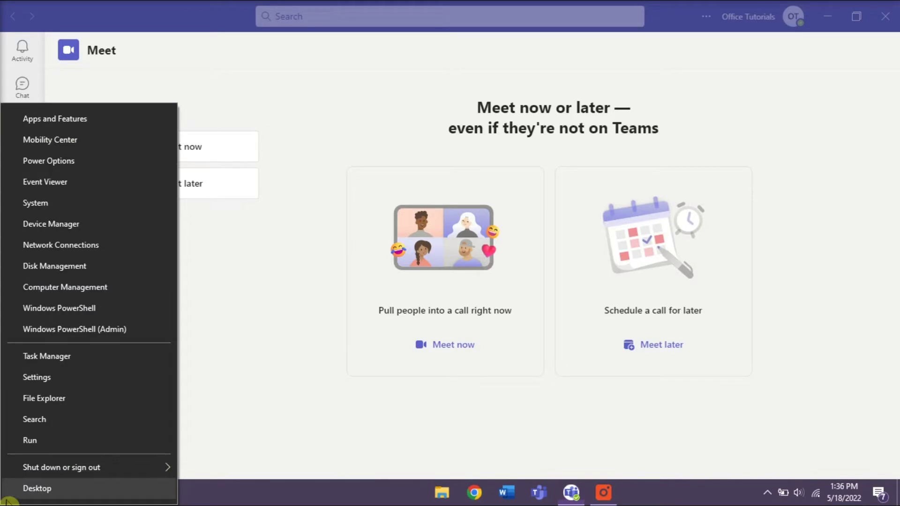
pyautogui.click(74, 121)
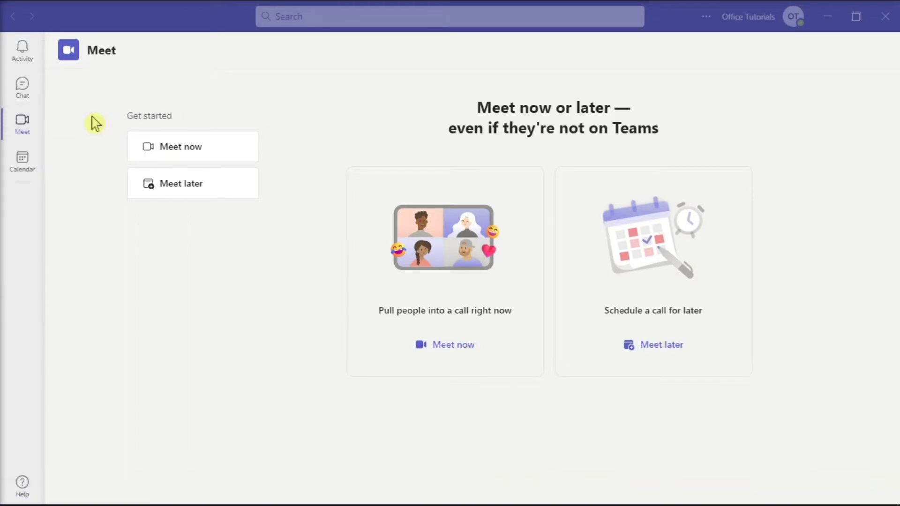
pyautogui.scroll(-15, 579, 350)
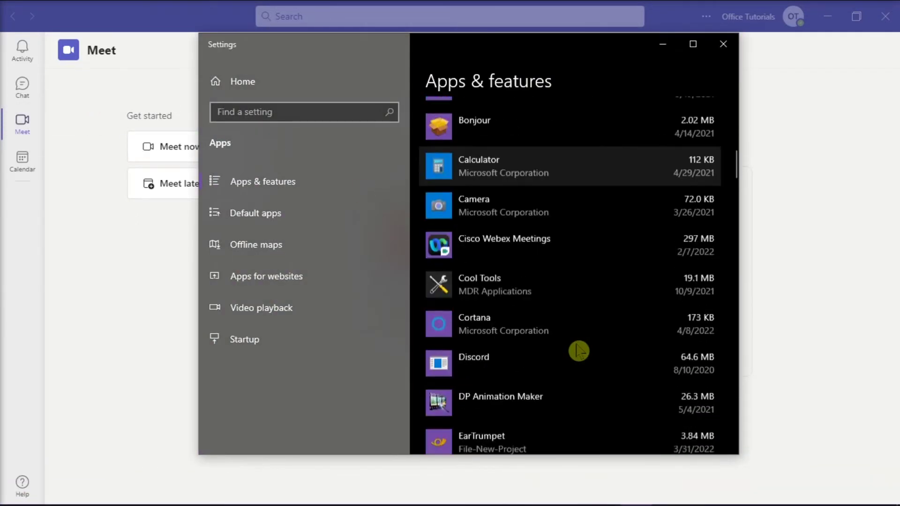
pyautogui.scroll(-8, 578, 350)
pyautogui.click(536, 316)
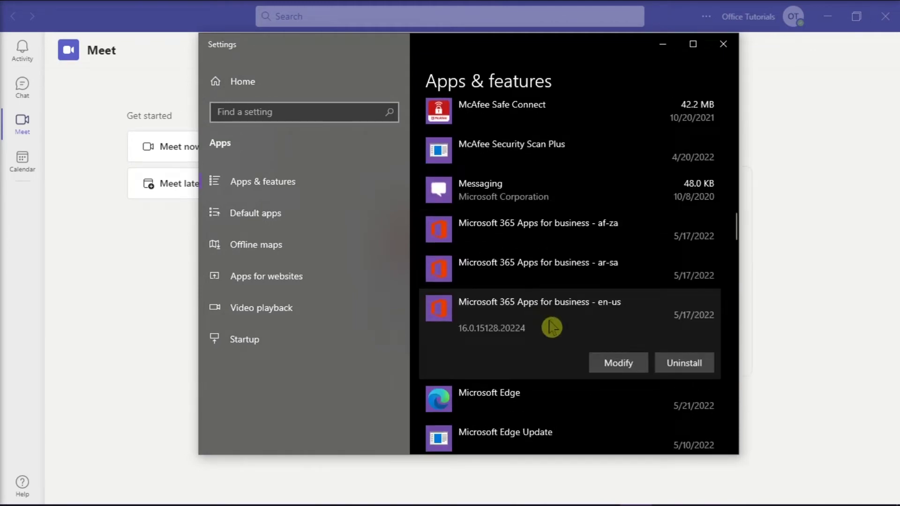
pyautogui.click(623, 364)
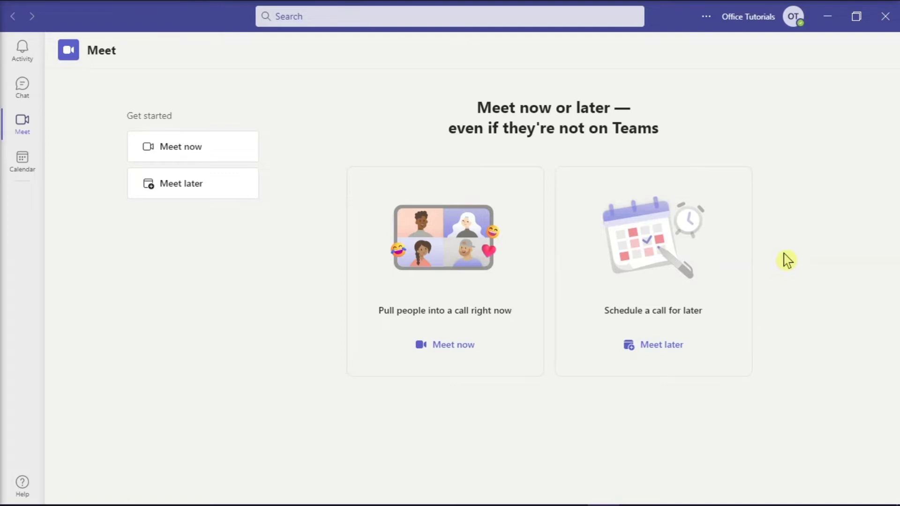
# Quit Microsoft Teams completely through its background icon in the system tray
pyautogui.moveTo(749, 505)
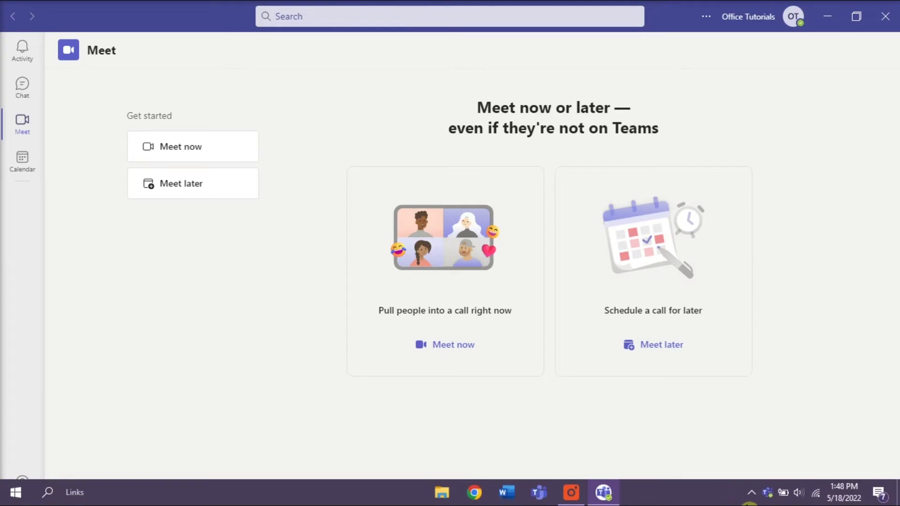
pyautogui.rightClick(766, 500)
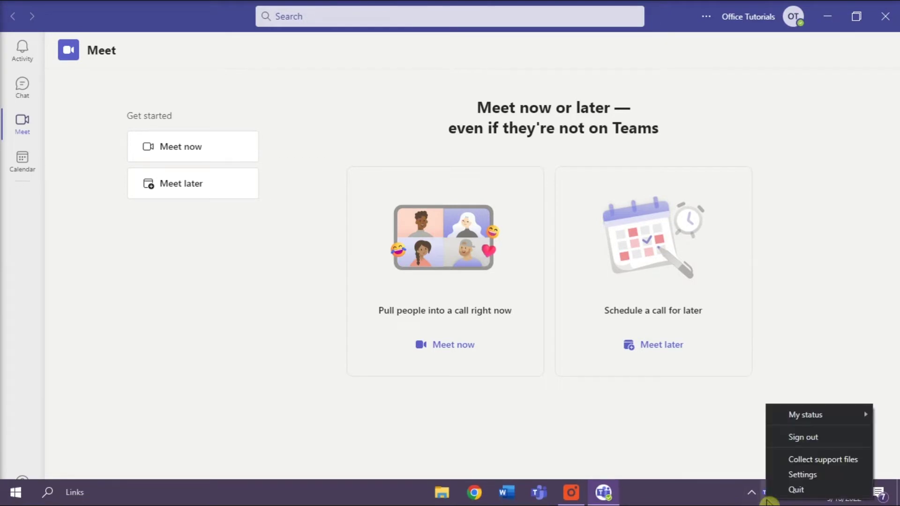
pyautogui.click(779, 498)
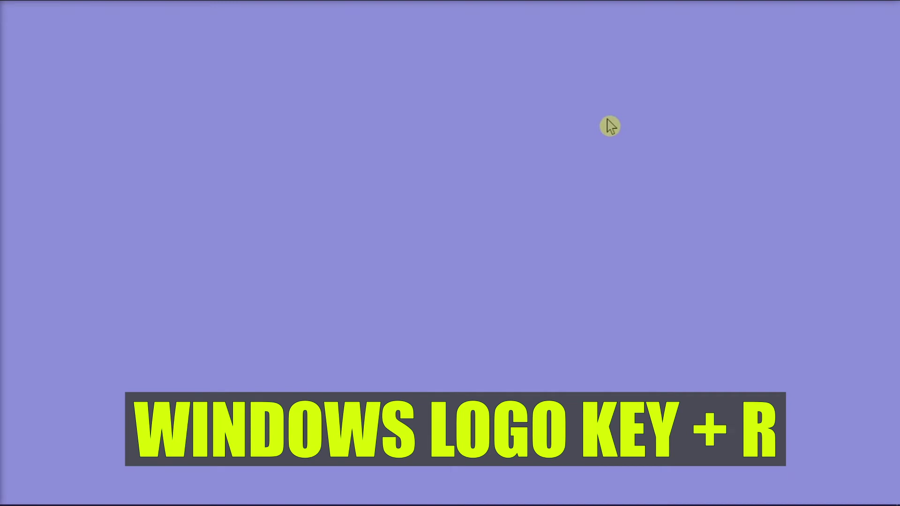
# Open the %appdata%\Microsoft\Teams folder with the Run command and delete all files and folders in it
pyautogui.press('super+r')
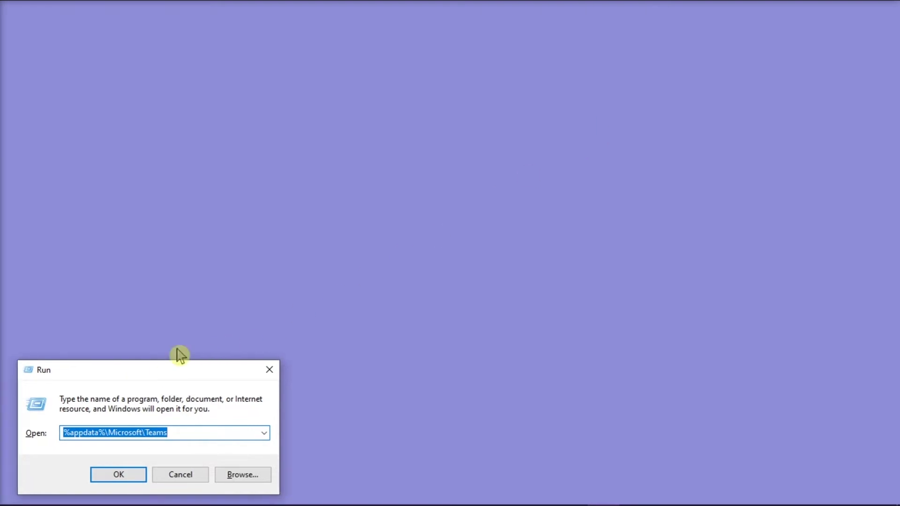
pyautogui.moveTo(139, 374); pyautogui.dragTo(440, 167)
pyautogui.click(520, 230)
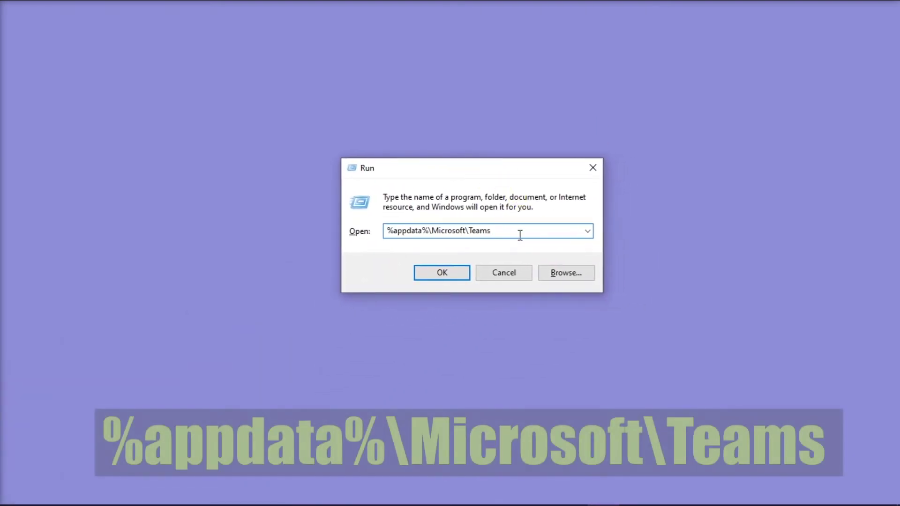
pyautogui.hotkey('ctrl', 'shift', 'Left')
pyautogui.hotkey('ctrl', 'shift', 'Left')
pyautogui.hotkey('ctrl', 'shift', 'Left')
pyautogui.hotkey('ctrl', 'shift', 'Left')
pyautogui.click(526, 228)
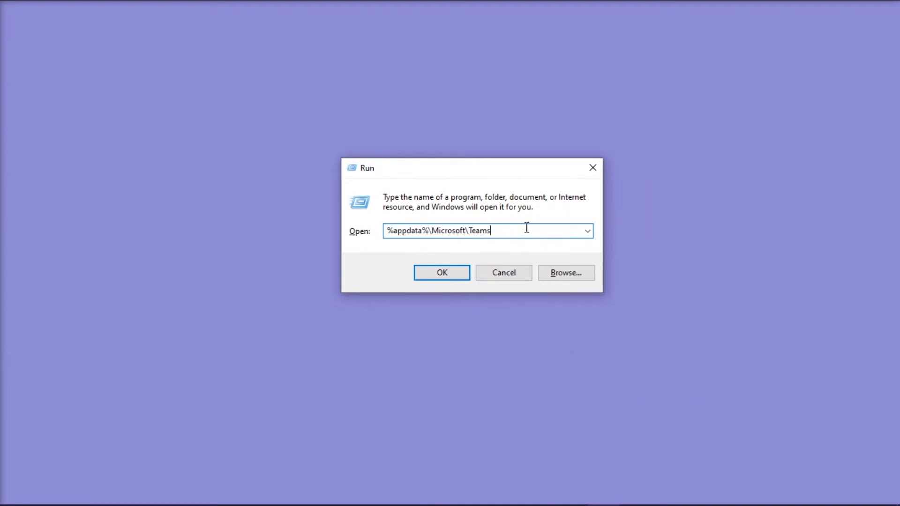
pyautogui.press('Return')
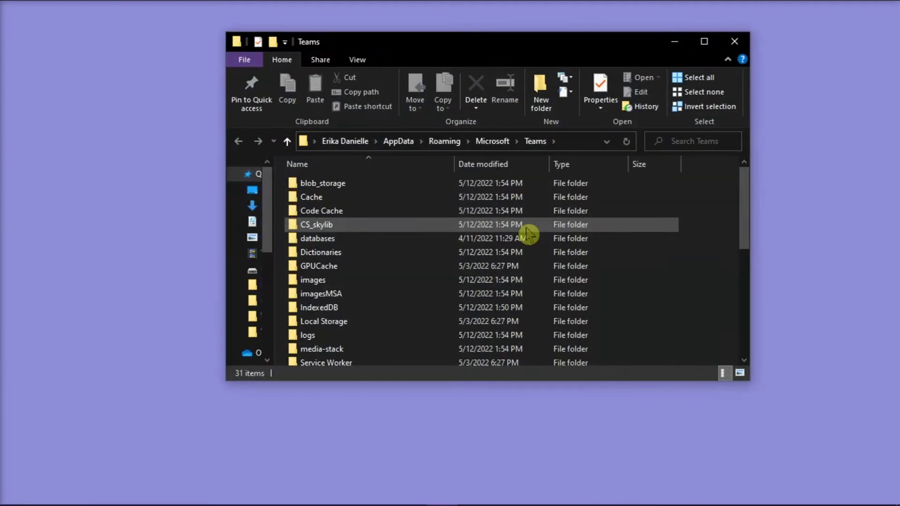
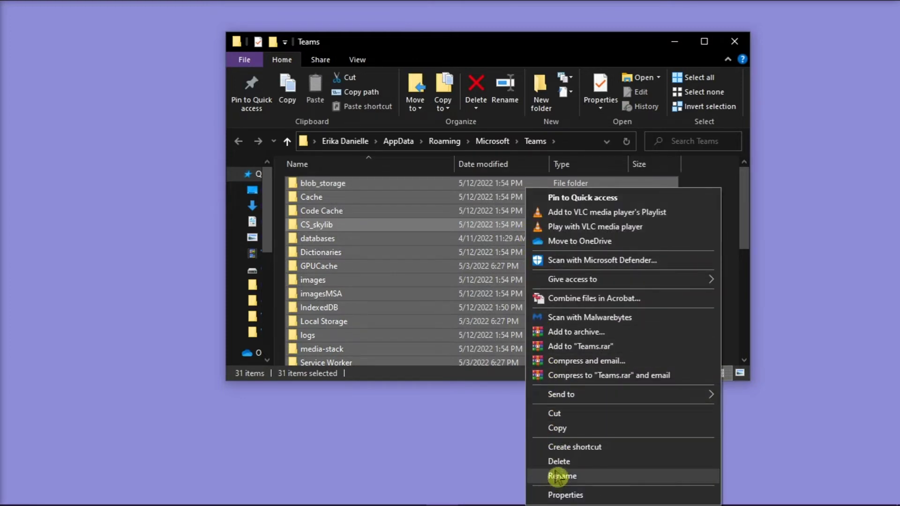
pyautogui.click(560, 461)
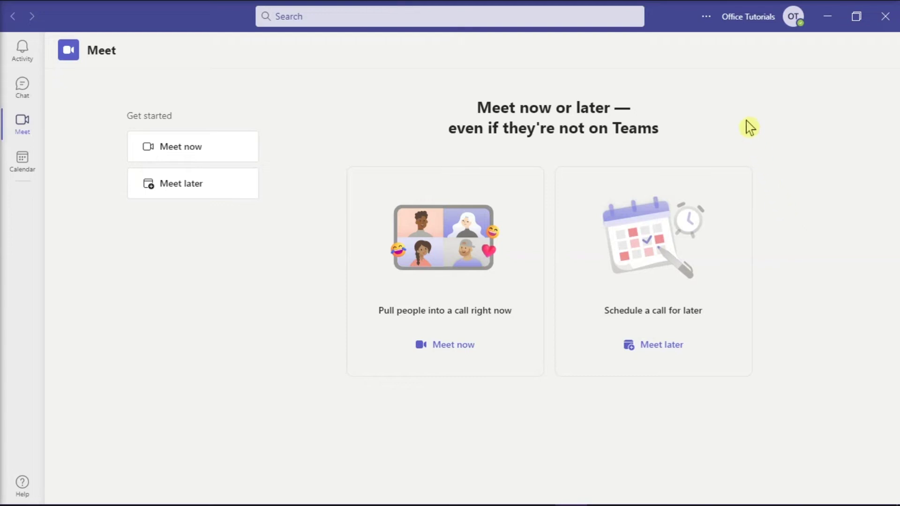
# Check for updates to Microsoft Teams from within the app
pyautogui.click(705, 19)
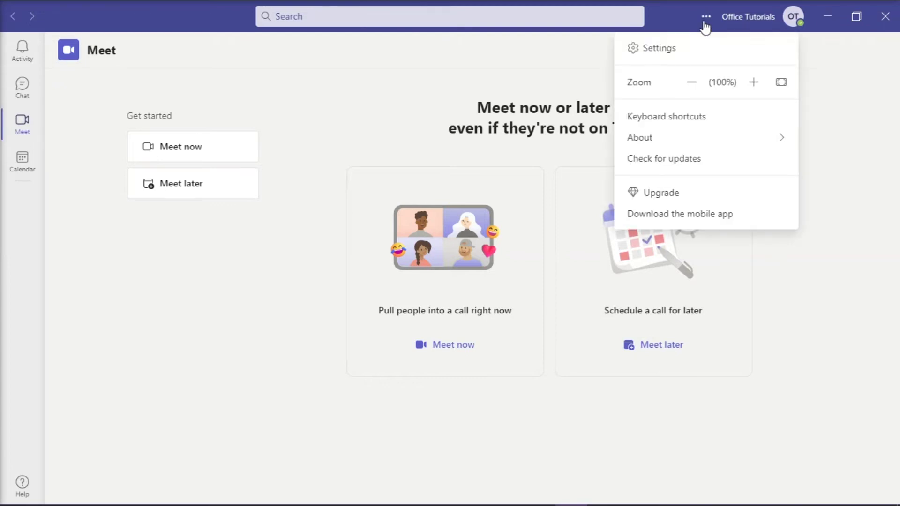
pyautogui.click(685, 159)
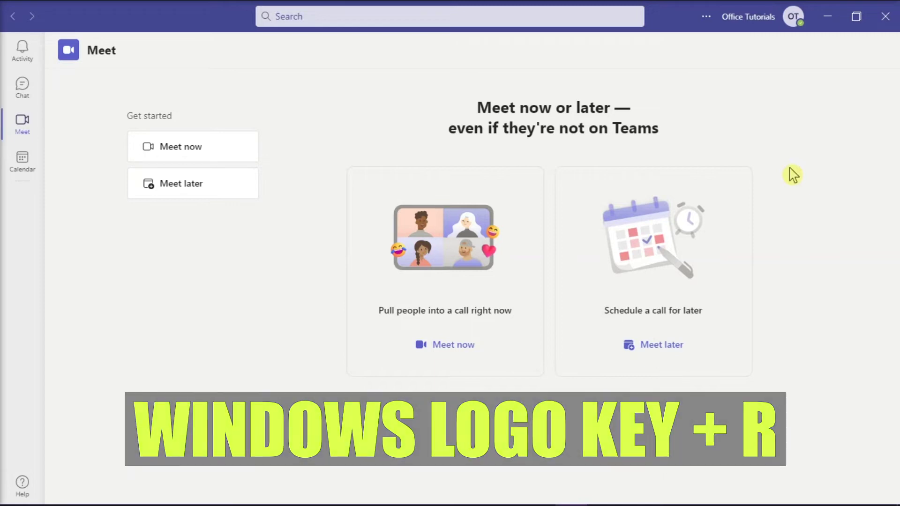
# Run devmgmt.msc to open Device Manager and move its window toward the middle of the screen
pyautogui.press('super+r')
pyautogui.moveTo(120, 369); pyautogui.dragTo(437, 187)
pyautogui.write('devmgmt.msc')
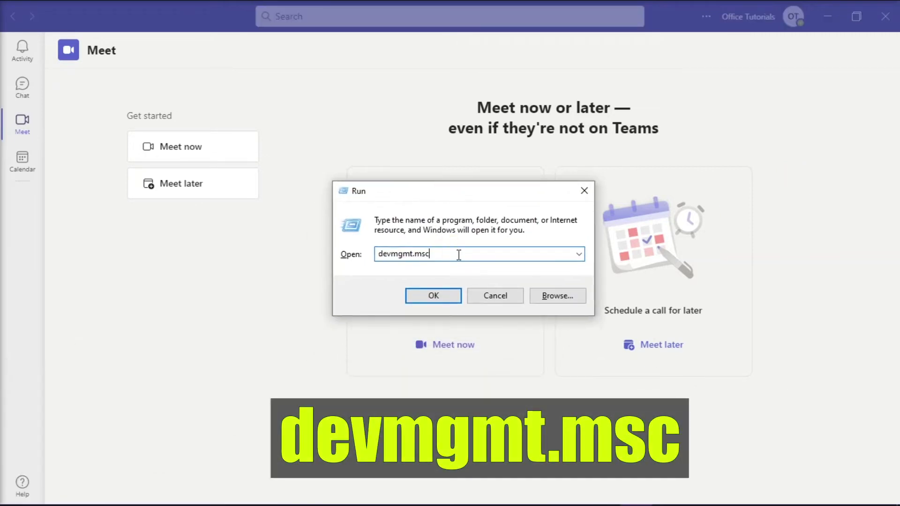
pyautogui.moveTo(454, 256); pyautogui.dragTo(373, 258)
pyautogui.click(449, 255)
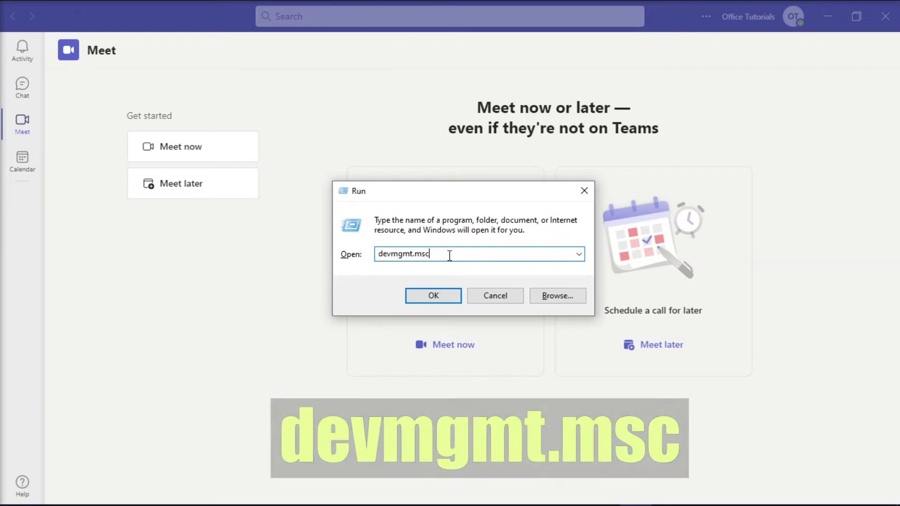
pyautogui.click(431, 298)
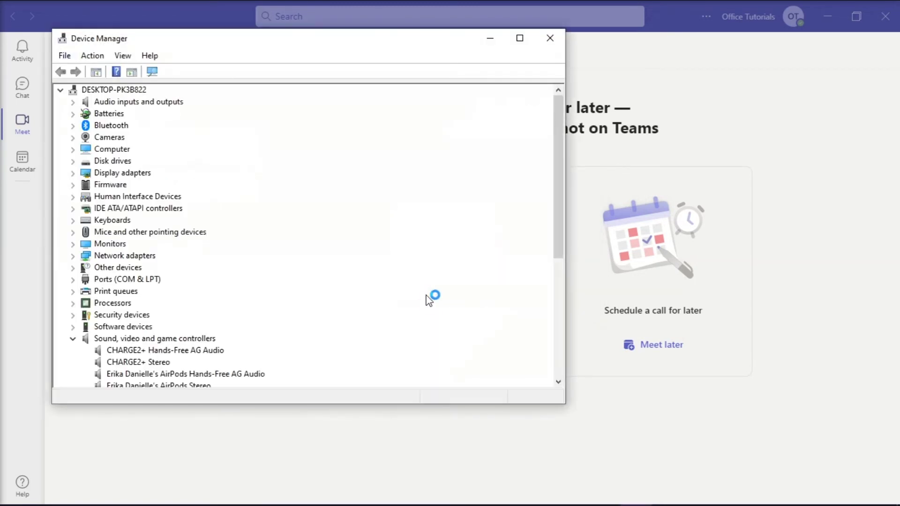
pyautogui.moveTo(356, 44); pyautogui.dragTo(489, 55)
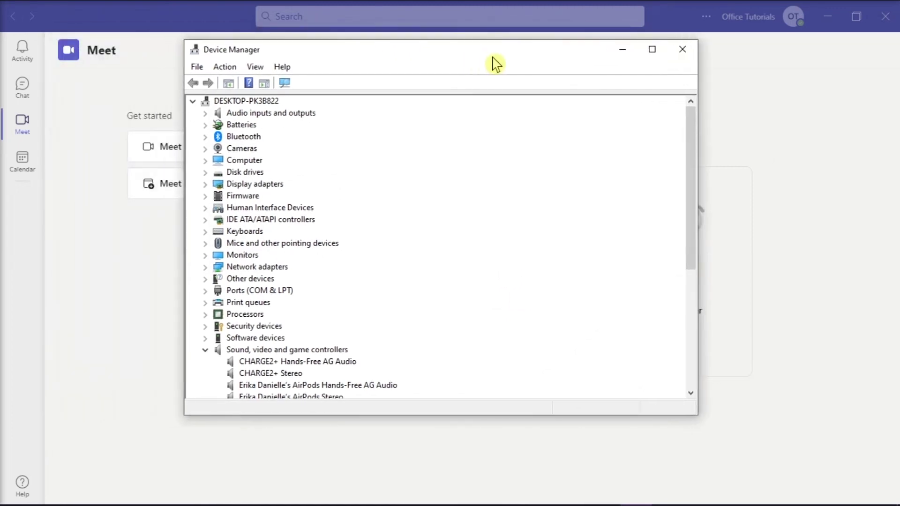
# Expand the display adapters and start a driver update for the Intel(R) HD Graphics 620 adapter
pyautogui.doubleClick(274, 186)
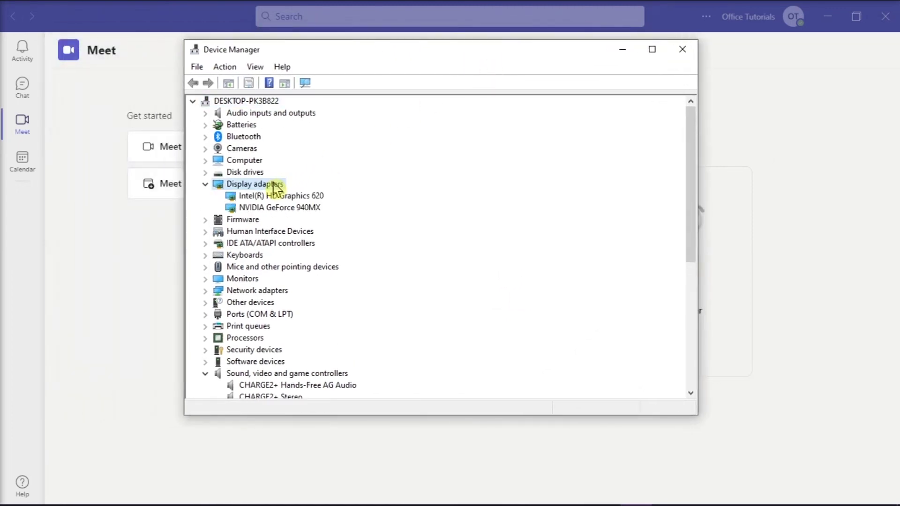
pyautogui.click(262, 196)
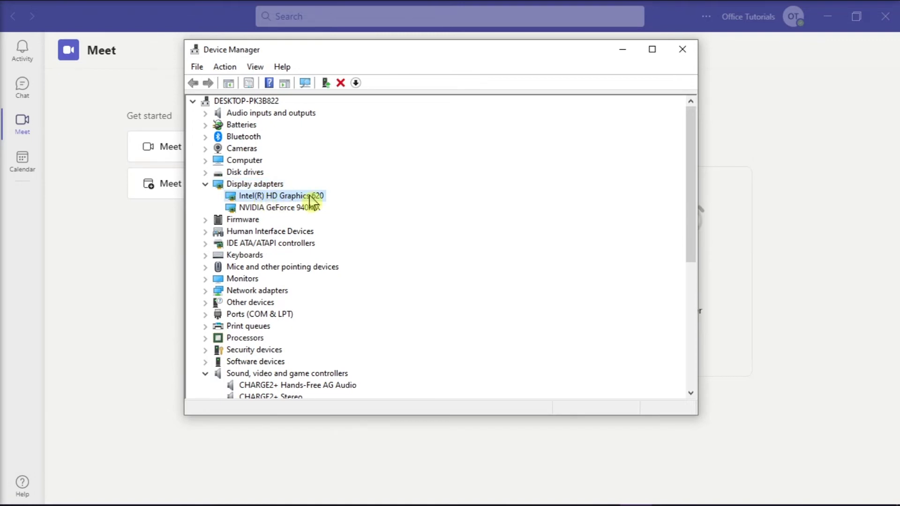
pyautogui.rightClick(311, 200)
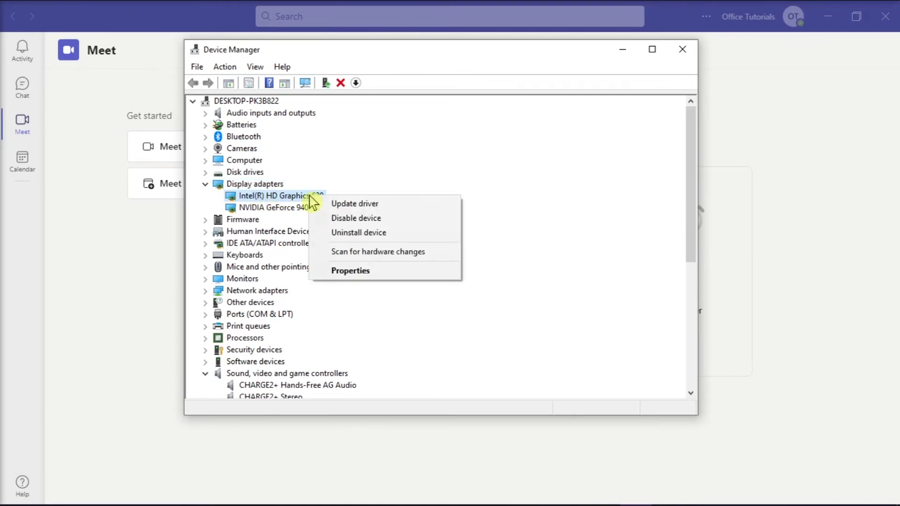
pyautogui.click(335, 204)
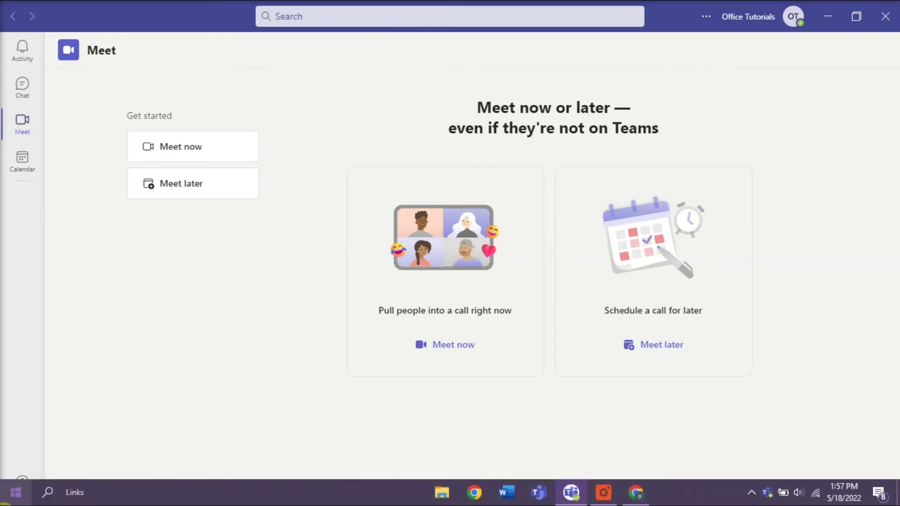
# Bring up the uninstall confirmation for Microsoft Teams in the Windows Apps & features settings and return to Teams without confirming
pyautogui.rightClick(6, 501)
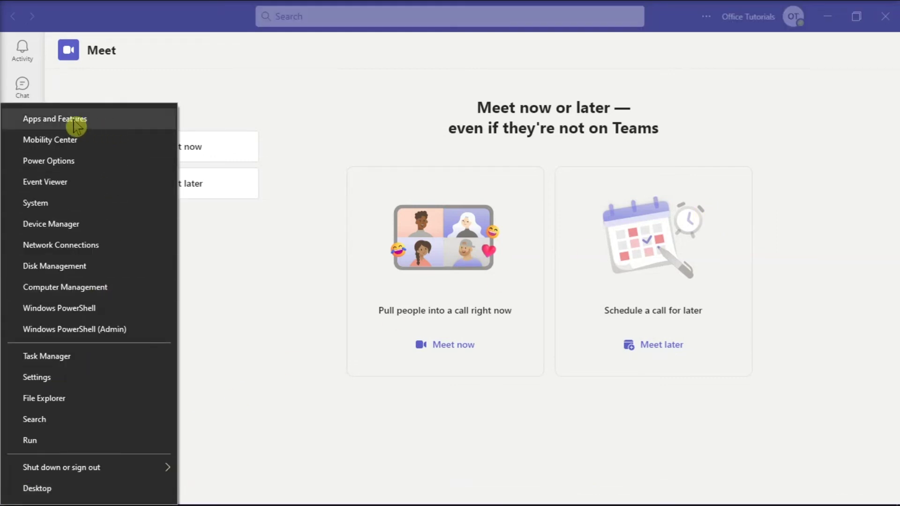
pyautogui.click(125, 126)
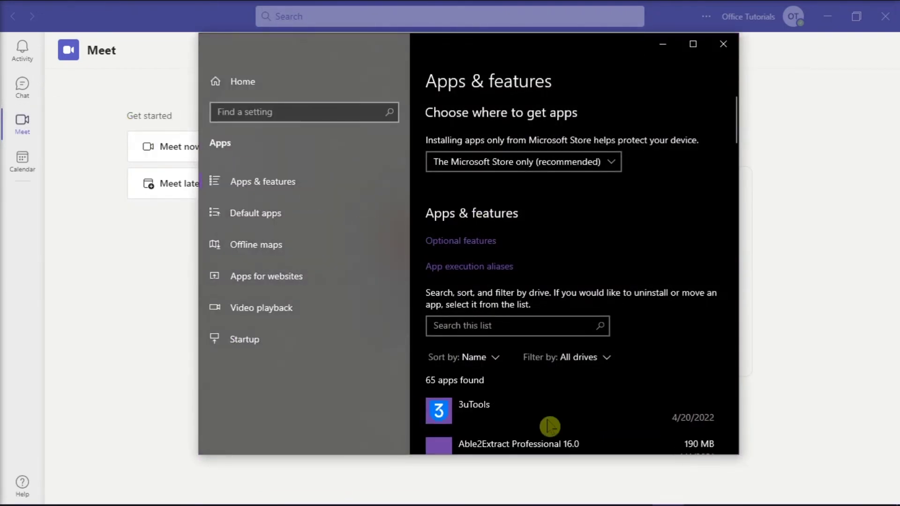
pyautogui.scroll(-15, 550, 401)
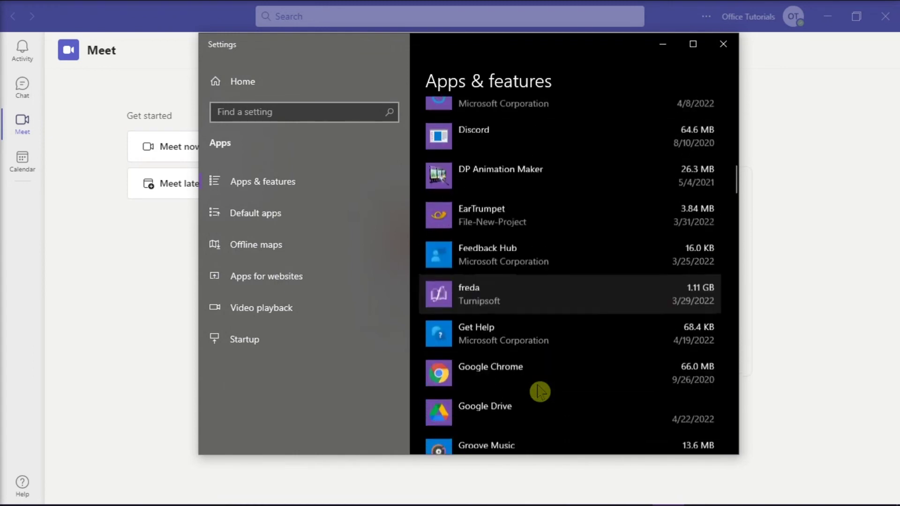
pyautogui.scroll(-15, 540, 392)
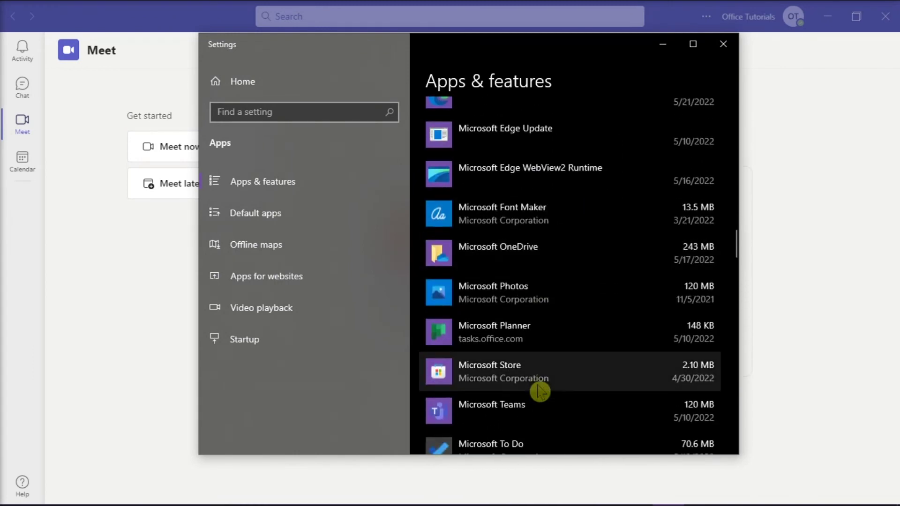
pyautogui.click(513, 300)
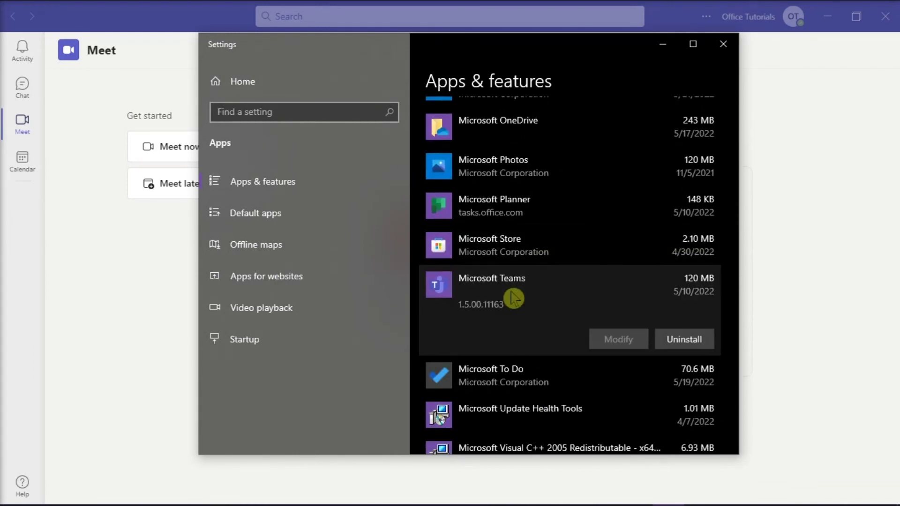
pyautogui.click(681, 346)
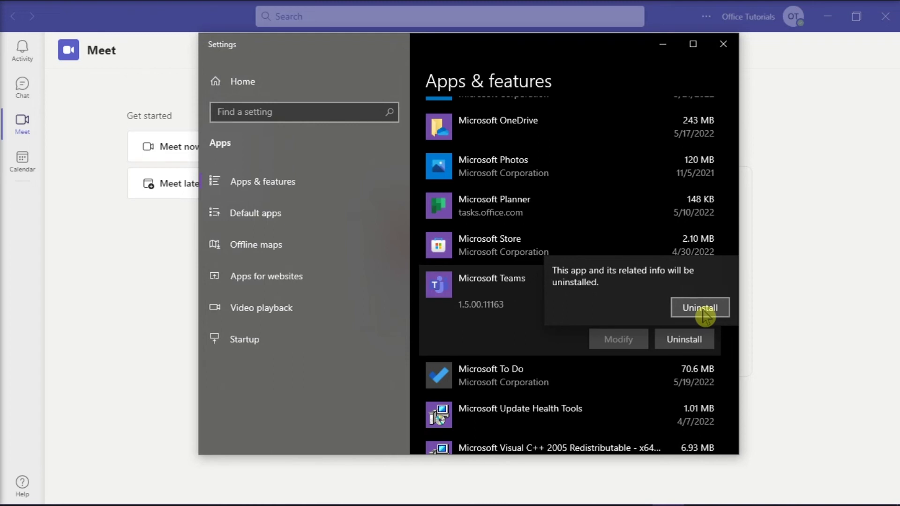
pyautogui.click(761, 321)
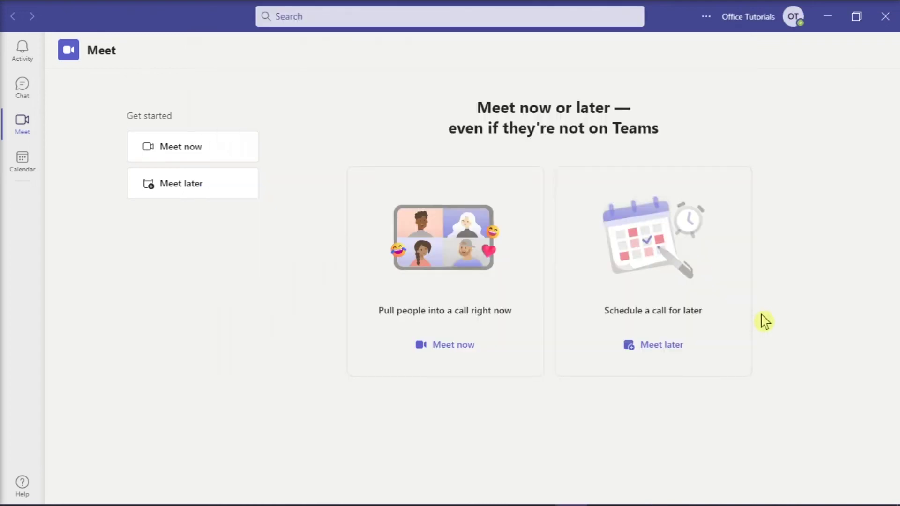
pyautogui.click(634, 496)
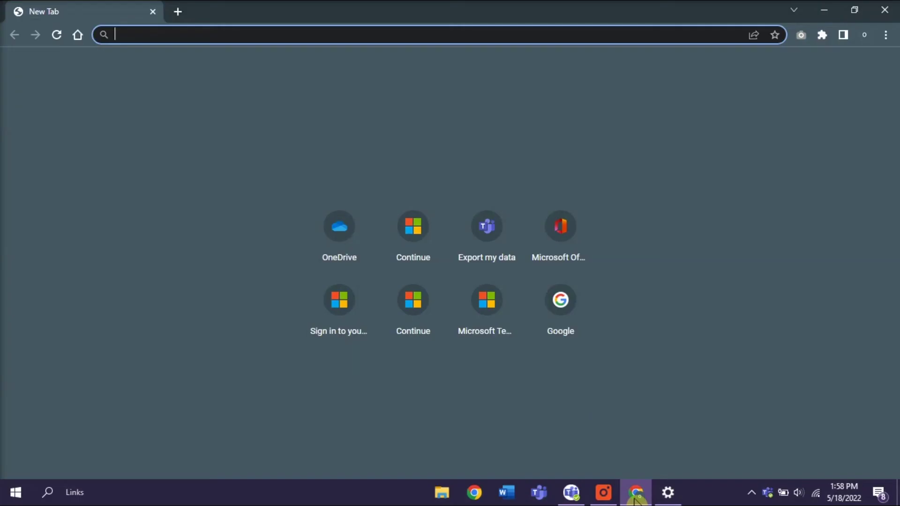
pyautogui.write('https://www.microsoft.com/en-ww/microsoft-teams/download-app')
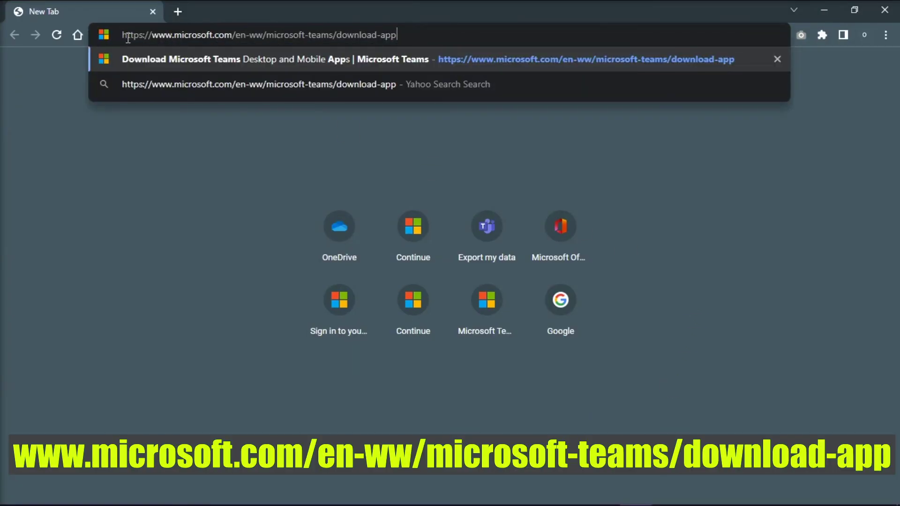
pyautogui.press('Return')
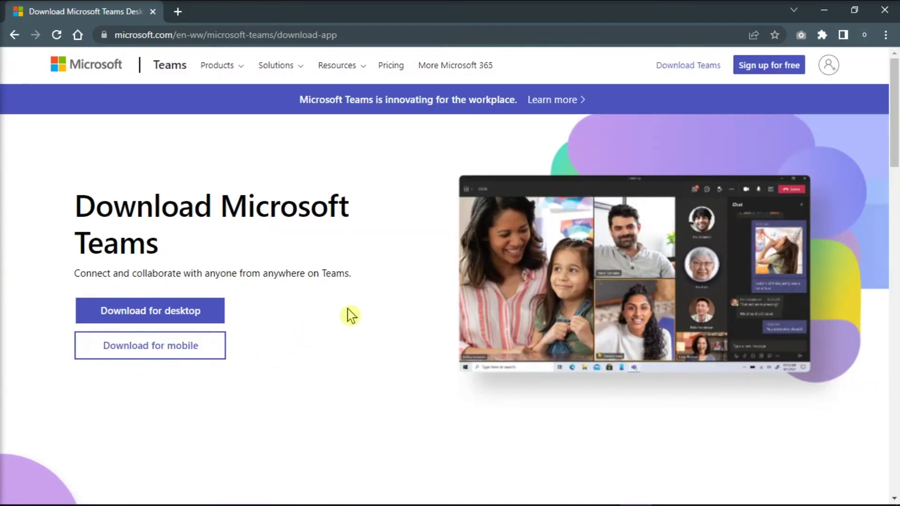
# Download and launch the desktop installer of Teams for home or small business, and switch back to the Teams window
pyautogui.click(207, 318)
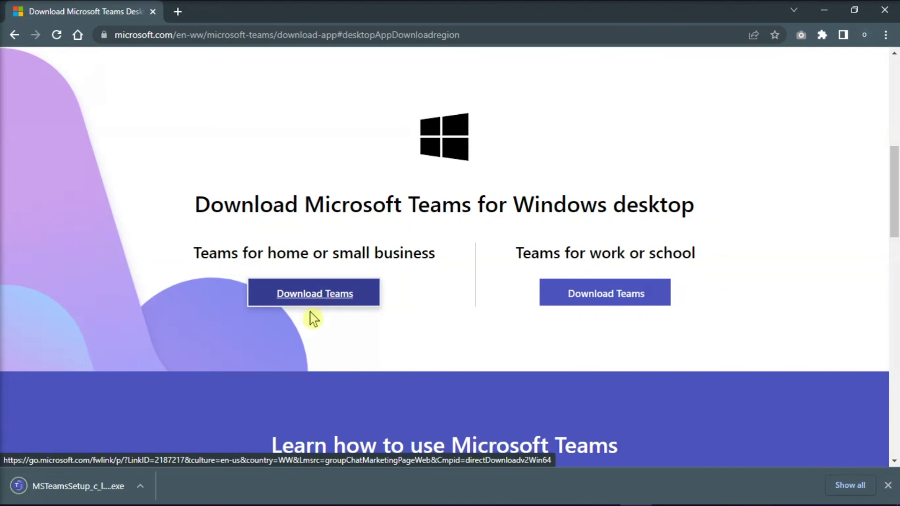
pyautogui.click(105, 494)
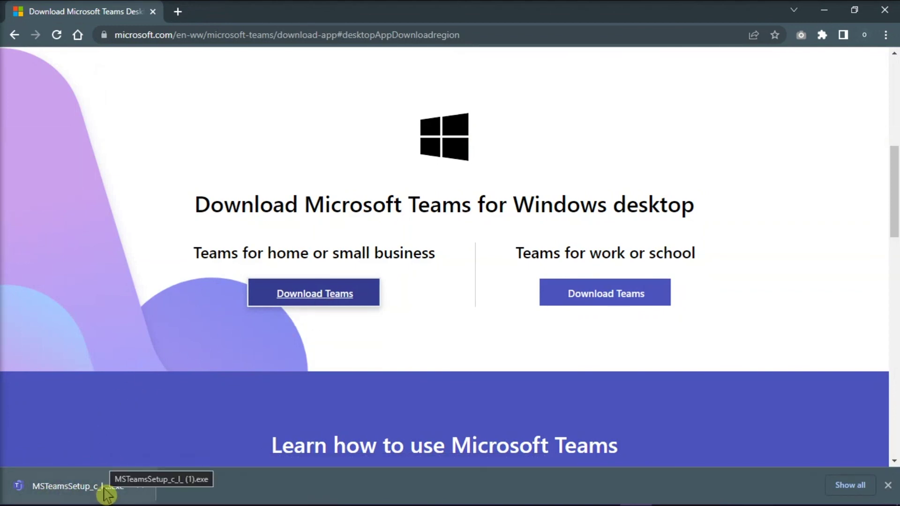
pyautogui.moveTo(539, 504)
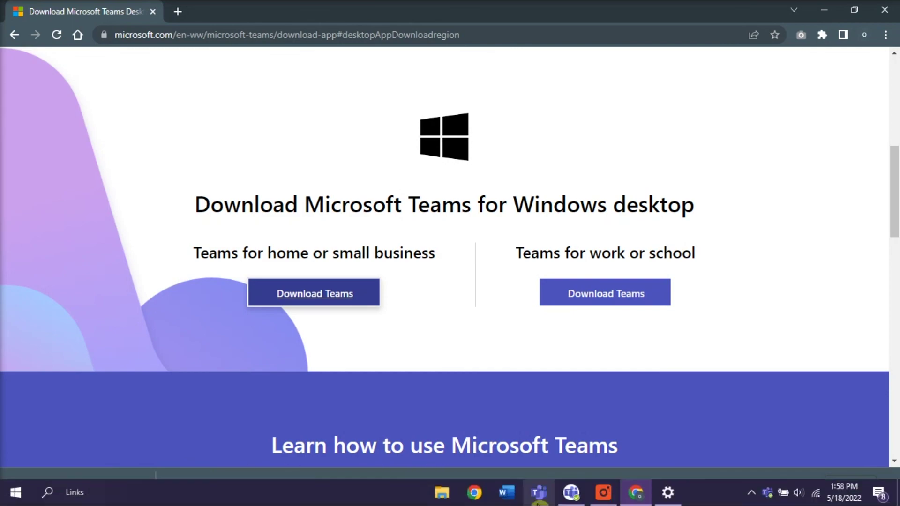
pyautogui.click(573, 498)
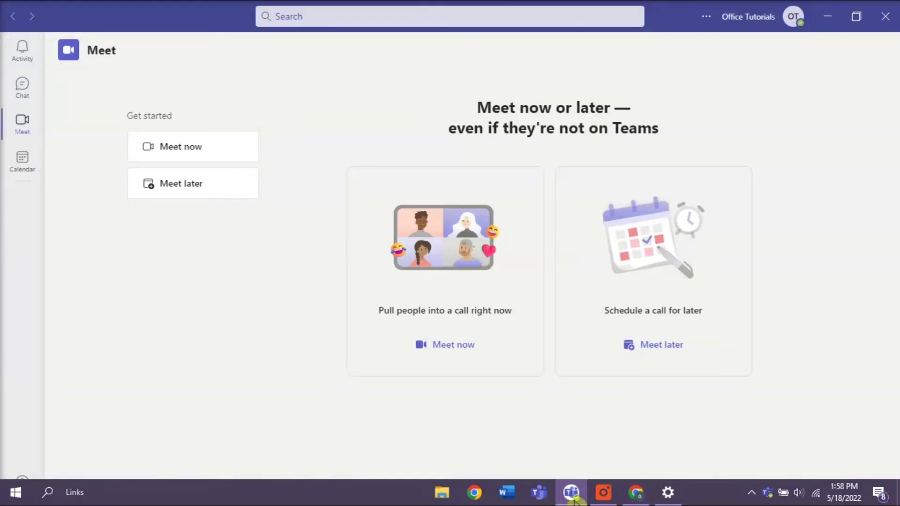